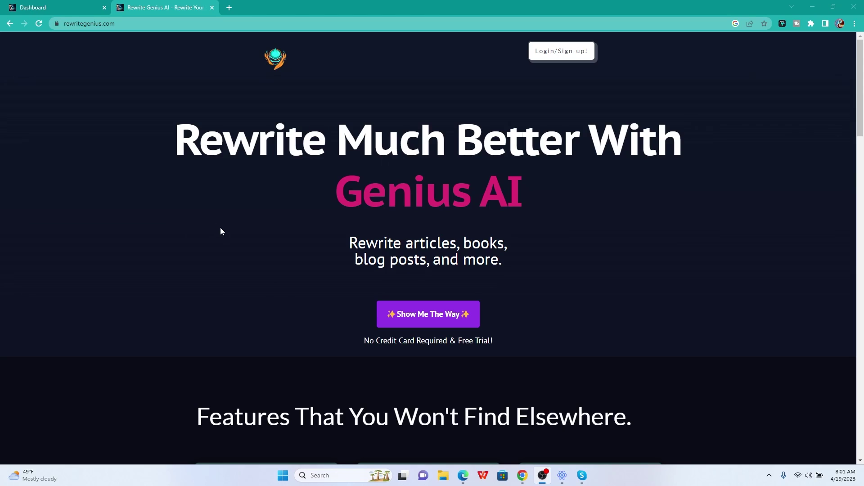
Scroll through the rewritegenius.com landing page's features list, FAQ and testimonials.
{"action": "left_click_drag", "start_coordinate": [862, 79], "coordinate": [862, 310]}
{"action": "scroll", "coordinate": [668, 278], "scroll_direction": "down", "scroll_amount": 10}
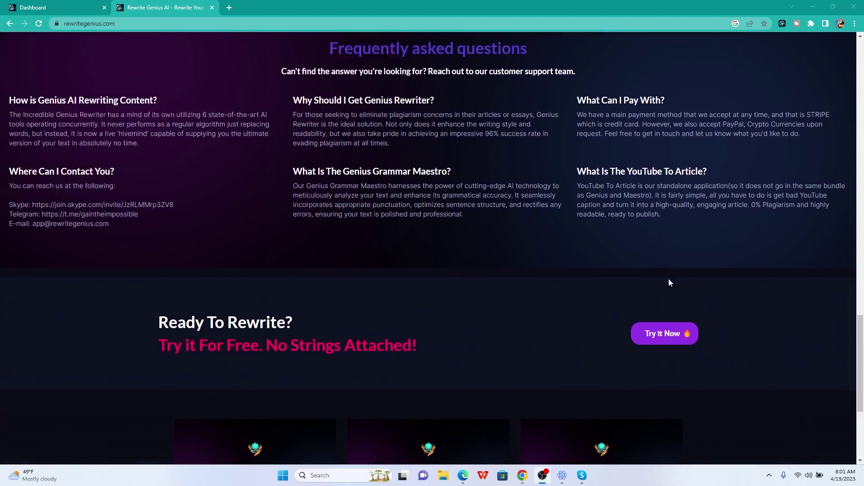
{"action": "left_click_drag", "start_coordinate": [544, 286], "coordinate": [862, 230]}
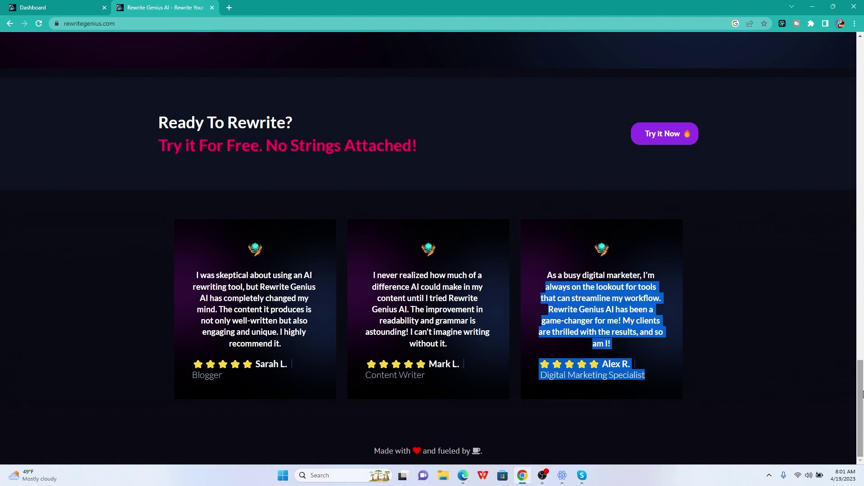
{"action": "left_click_drag", "start_coordinate": [862, 405], "coordinate": [861, 90]}
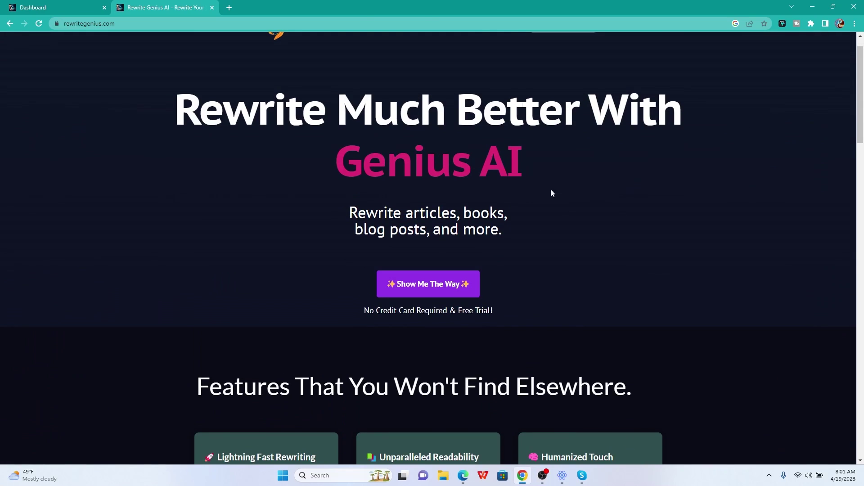
{"action": "scroll", "coordinate": [569, 189], "scroll_direction": "up", "scroll_amount": 1}
{"action": "scroll", "coordinate": [465, 189], "scroll_direction": "down", "scroll_amount": 5}
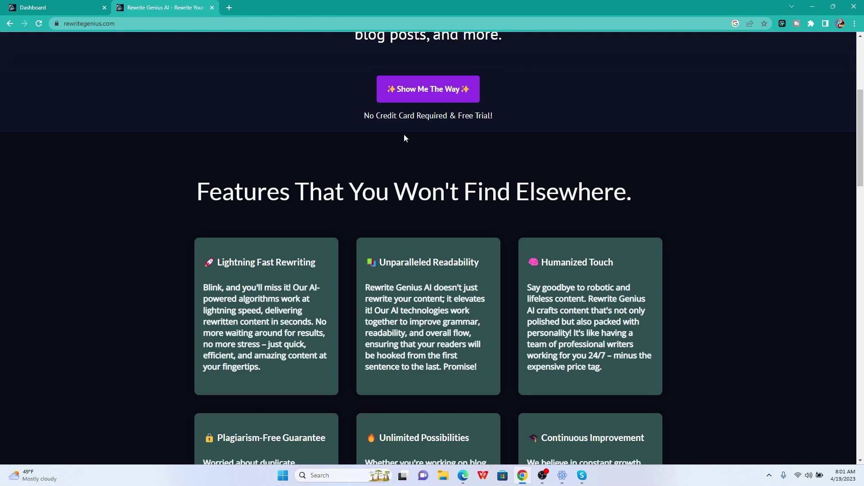
{"action": "left_click", "coordinate": [100, 4]}
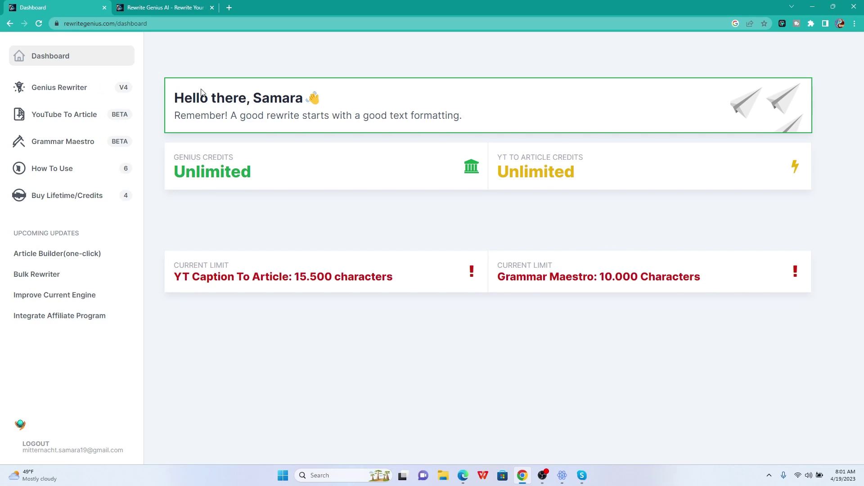
Open the Genius Rewriter page with empty input and output panes at 0 words.
{"action": "left_click", "coordinate": [99, 98]}
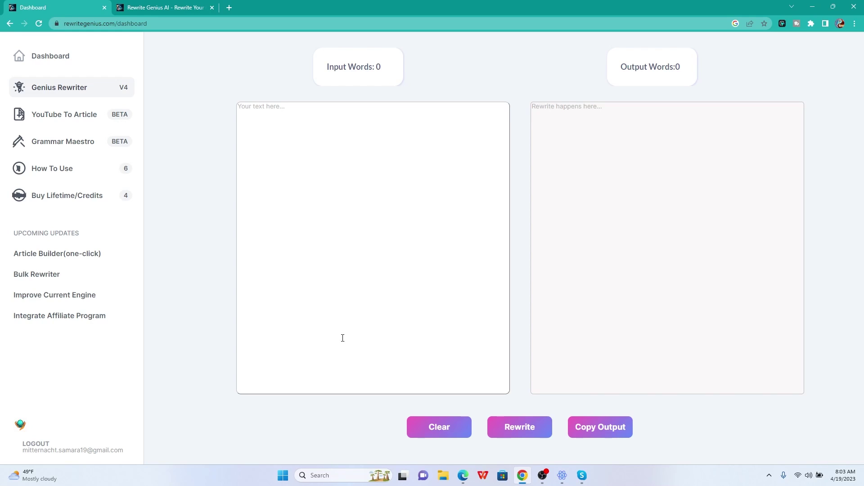
Search 'how to make money for beginners' in a new tab and open the Shopify result.
{"action": "left_click", "coordinate": [224, 10]}
{"action": "type", "text": "how"}
{"action": "key", "text": "Return"}
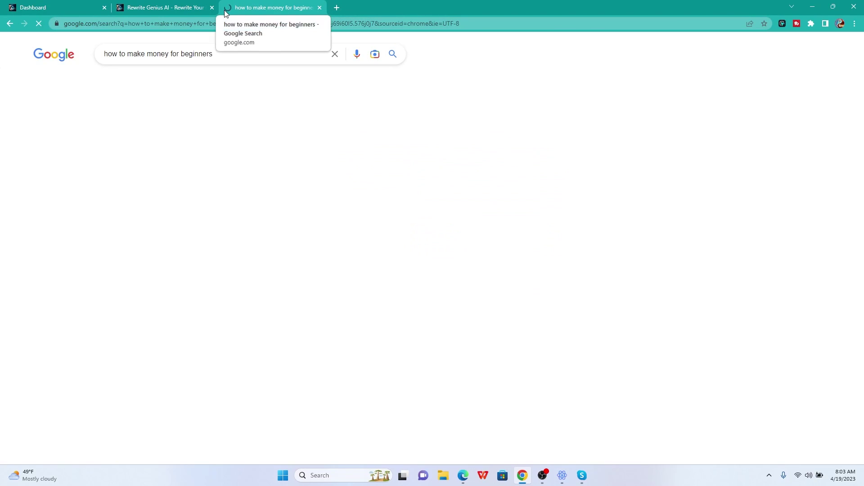
{"action": "left_click", "coordinate": [231, 144]}
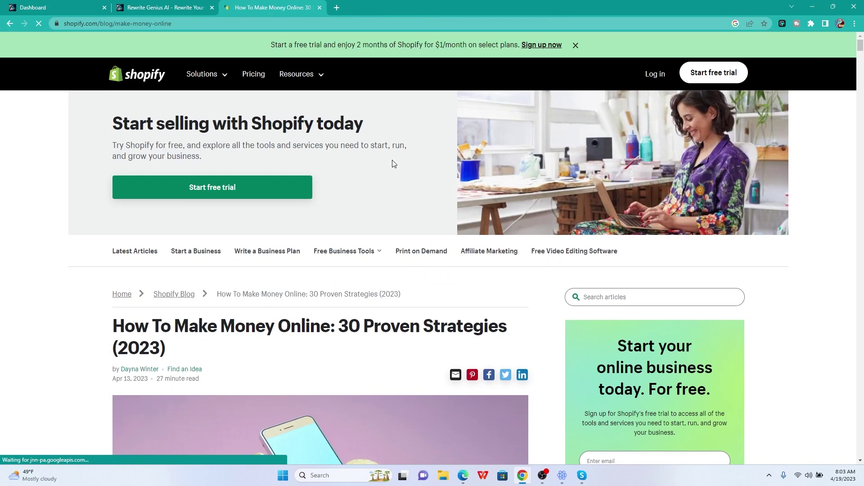
Copy the title 'How To Make Money Online: 30 Proven Strategies (2023)' into the rewriter input.
{"action": "left_click_drag", "start_coordinate": [166, 349], "coordinate": [108, 328]}
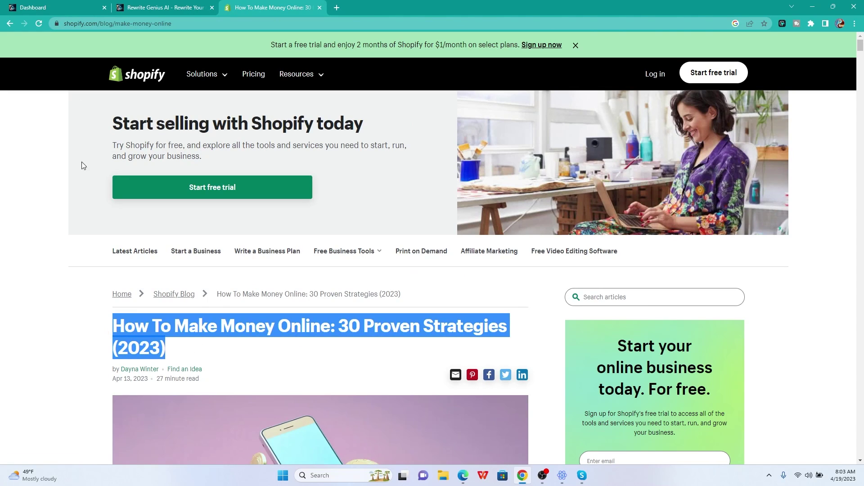
{"action": "key", "text": "ctrl+c"}
{"action": "key", "text": "ctrl+1"}
{"action": "left_click", "coordinate": [295, 167]}
{"action": "key", "text": "ctrl+v"}
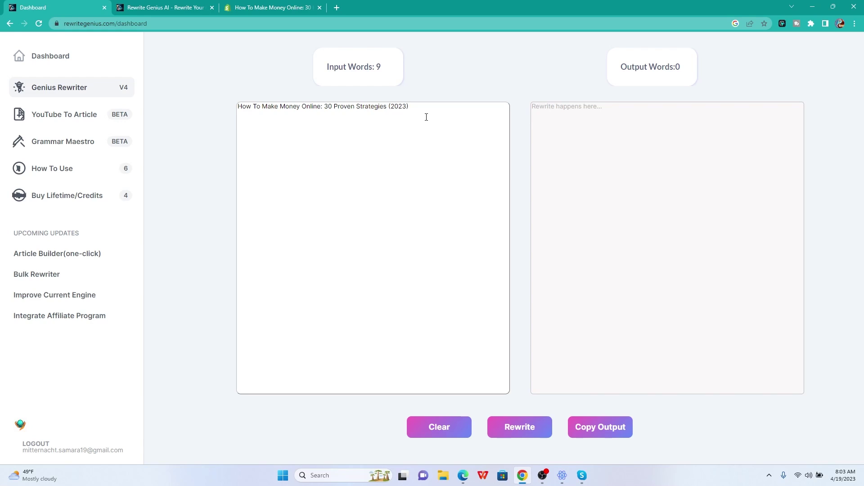
Rewrite the title into 'Harnessing the Web: 30 Surefire Tactics to Generate Income Online (in 2023).'.
{"action": "left_click_drag", "start_coordinate": [412, 108], "coordinate": [247, 100]}
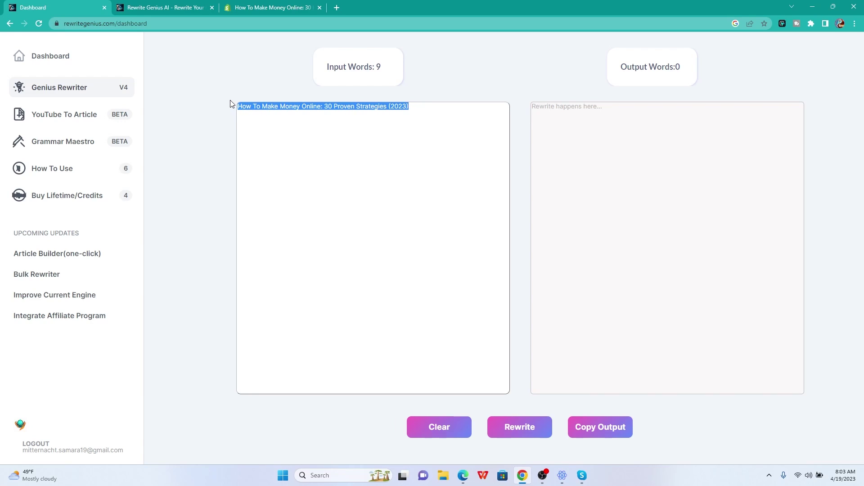
{"action": "left_click", "coordinate": [231, 103]}
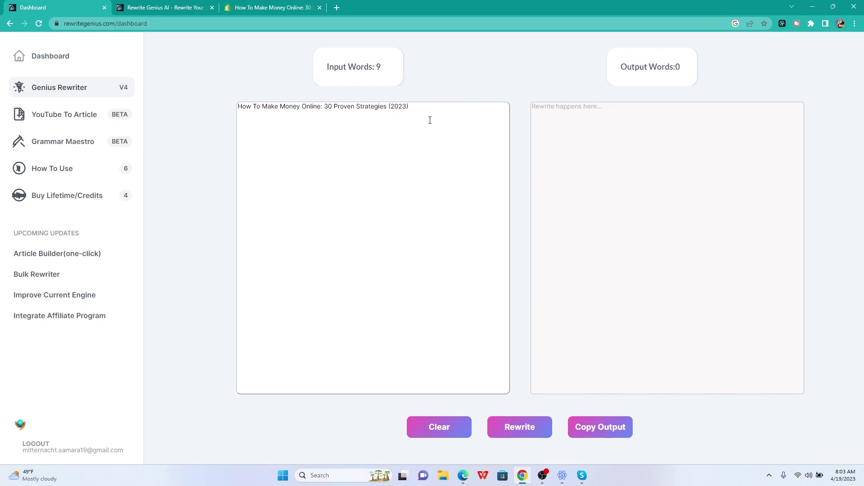
{"action": "left_click", "coordinate": [531, 431]}
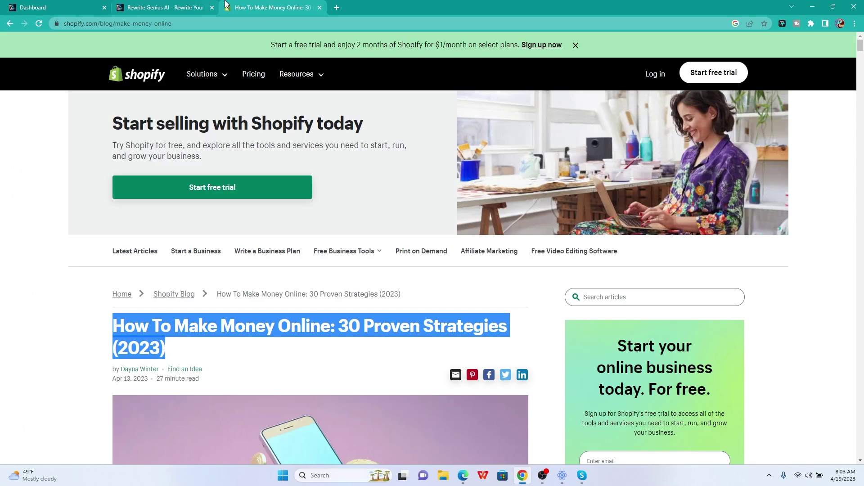
Paste the Shopify article's first three paragraphs under the title and rewrite everything.
{"action": "left_click", "coordinate": [265, 7]}
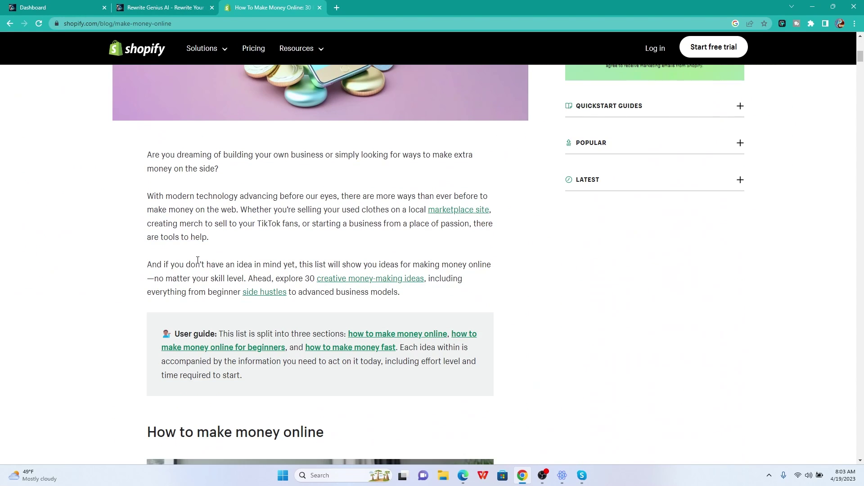
{"action": "left_click_drag", "start_coordinate": [147, 154], "coordinate": [427, 293]}
{"action": "left_click", "coordinate": [54, 7]}
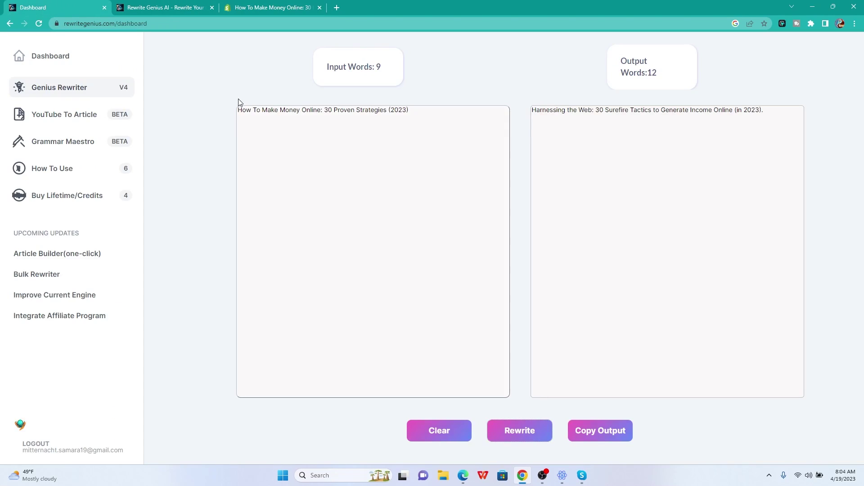
{"action": "left_click", "coordinate": [401, 120]}
{"action": "key", "text": "ctrl+v"}
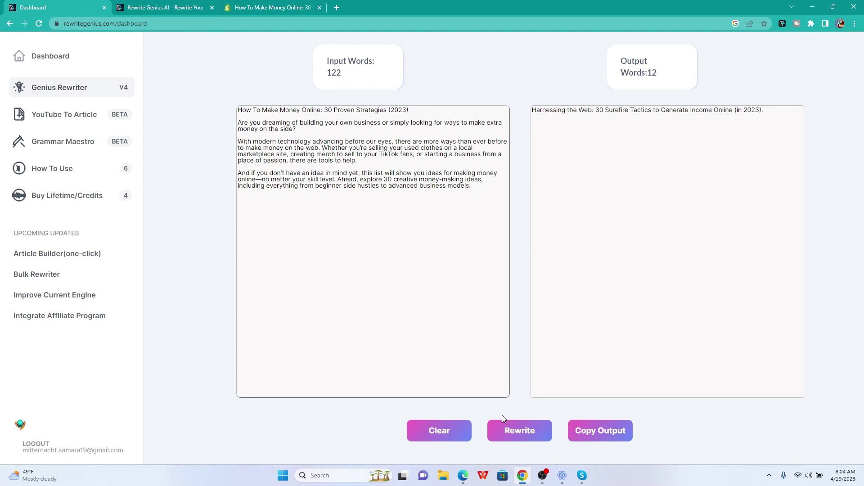
{"action": "left_click", "coordinate": [503, 426]}
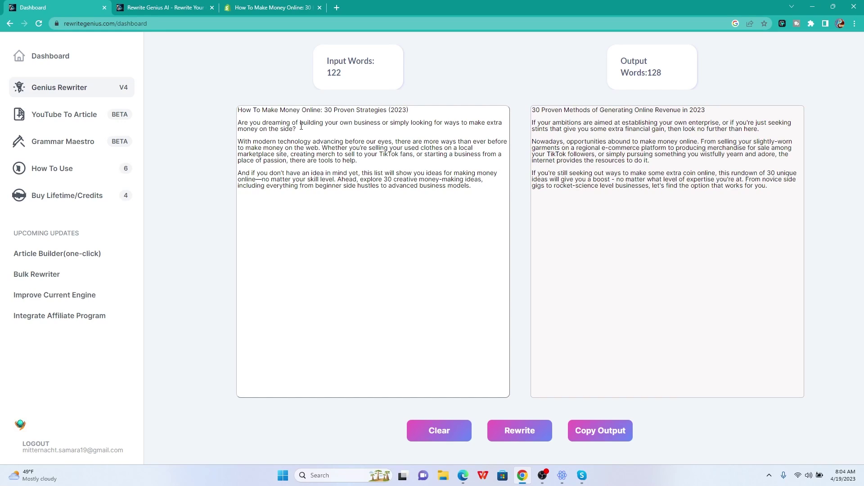
Compare each of the three input paragraphs against the 128-word rewritten intro.
{"action": "left_click_drag", "start_coordinate": [301, 129], "coordinate": [232, 123]}
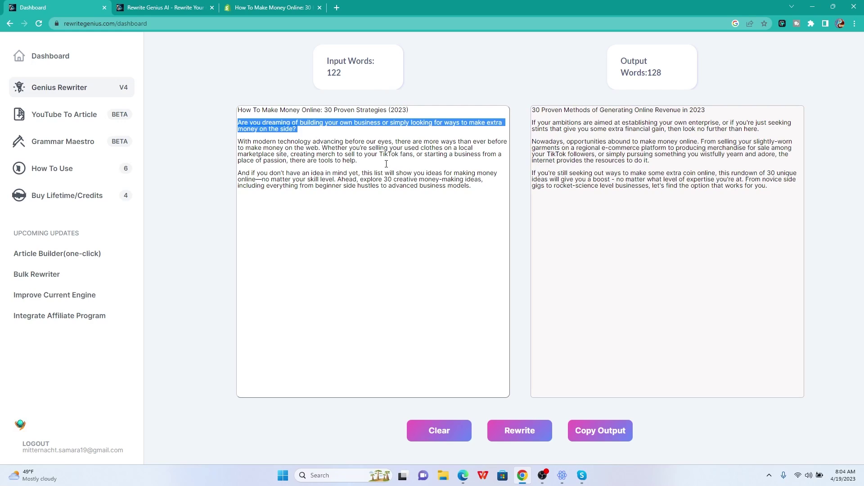
{"action": "left_click_drag", "start_coordinate": [385, 163], "coordinate": [236, 143]}
{"action": "left_click_drag", "start_coordinate": [507, 191], "coordinate": [210, 175]}
{"action": "left_click", "coordinate": [315, 134]}
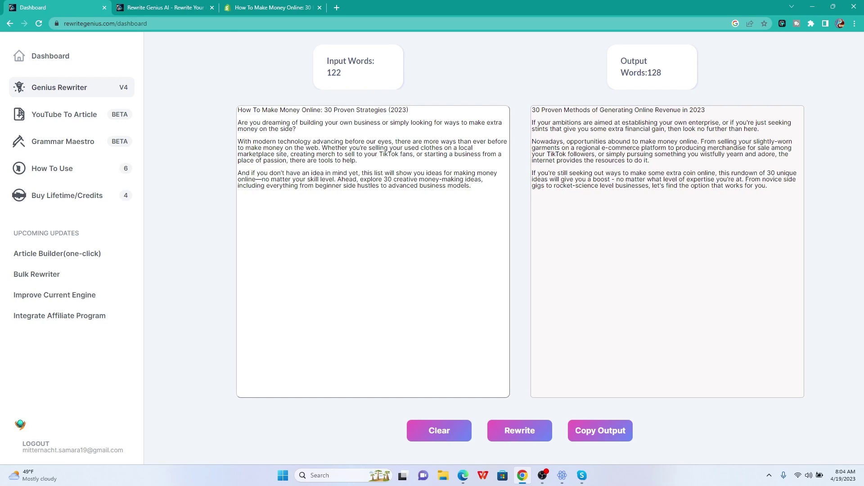
{"action": "key", "text": "alt+Tab"}
Copy the rewritten intro and load copyscape.com in a new tab.
{"action": "left_click", "coordinate": [781, 184]}
{"action": "key", "text": "ctrl+a"}
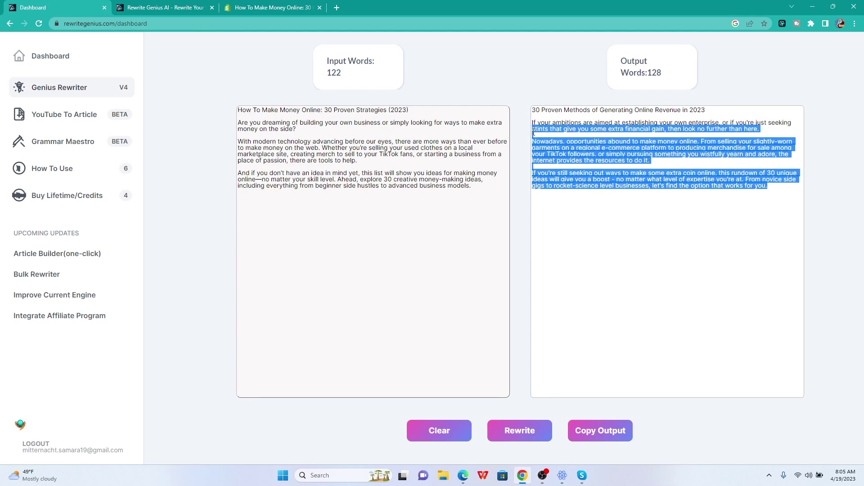
{"action": "left_click", "coordinate": [337, 8]}
{"action": "type", "text": "co"}
{"action": "key", "text": "Return"}
Sign in to Copyscape and run a Premium Search on the pasted intro, finding no results.
{"action": "left_click", "coordinate": [607, 116]}
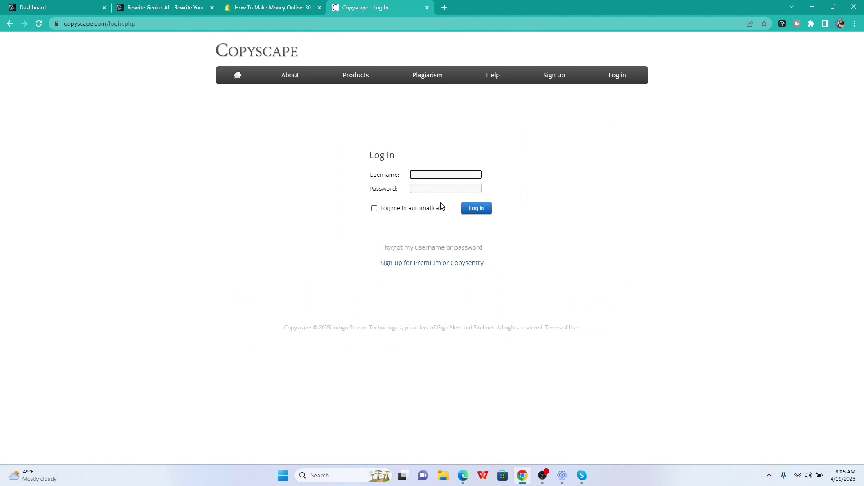
{"action": "left_click", "coordinate": [475, 208]}
{"action": "left_click", "coordinate": [436, 214]}
{"action": "key", "text": "ctrl+v"}
{"action": "left_click", "coordinate": [433, 263]}
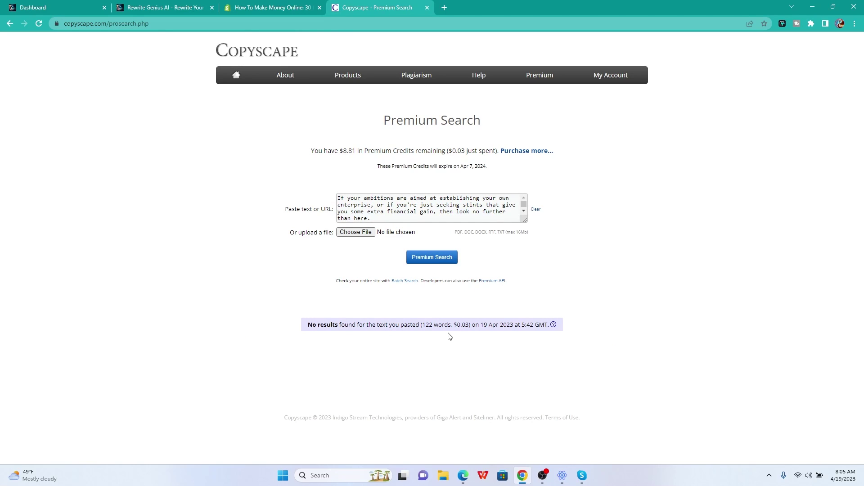
Check the intro in GPTZero on the free plan, getting a likely entirely human-written verdict.
{"action": "left_click", "coordinate": [444, 8]}
{"action": "type", "text": "gptzero.me"}
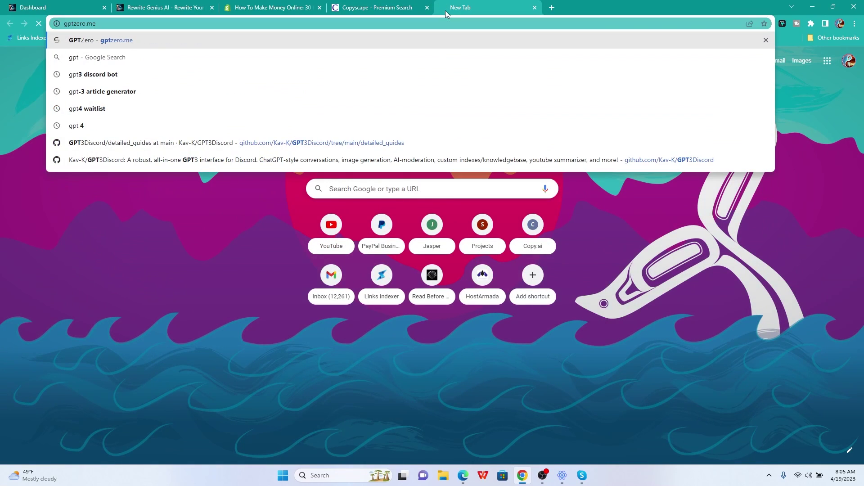
{"action": "key", "text": "Return"}
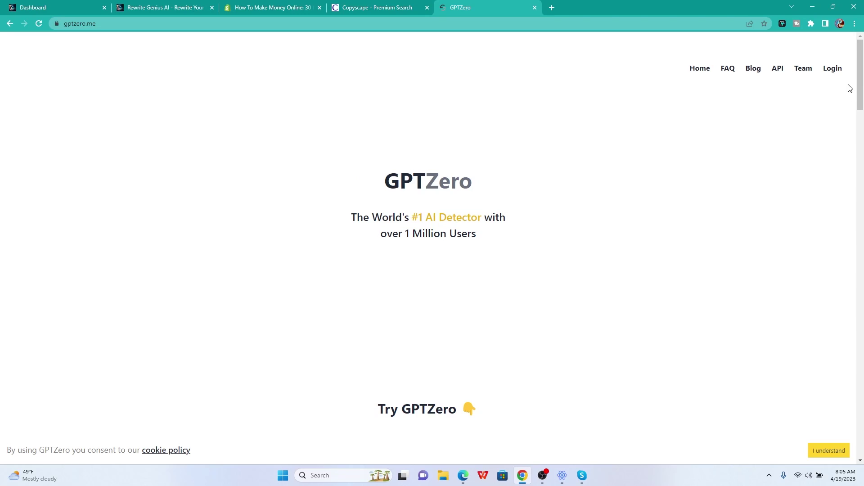
{"action": "left_click", "coordinate": [833, 68]}
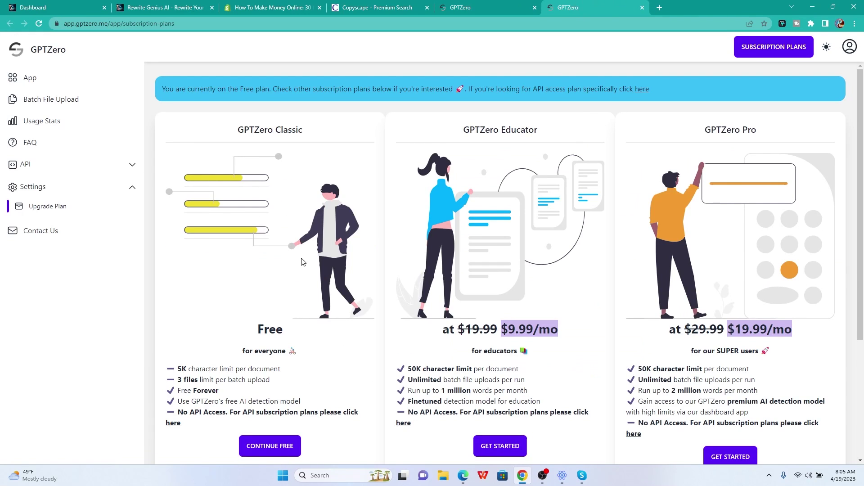
{"action": "left_click", "coordinate": [267, 446]}
{"action": "left_click", "coordinate": [413, 243]}
{"action": "key", "text": "ctrl+v"}
{"action": "left_click", "coordinate": [625, 366]}
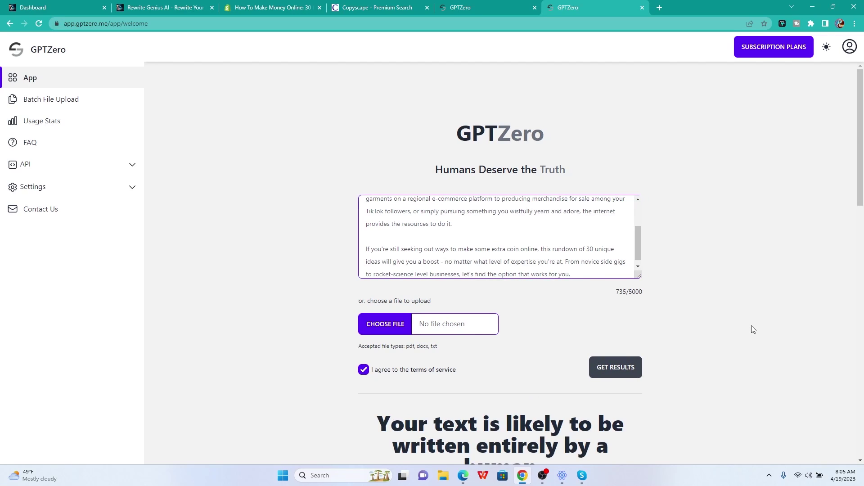
{"action": "scroll", "coordinate": [607, 331], "scroll_direction": "down", "scroll_amount": 2}
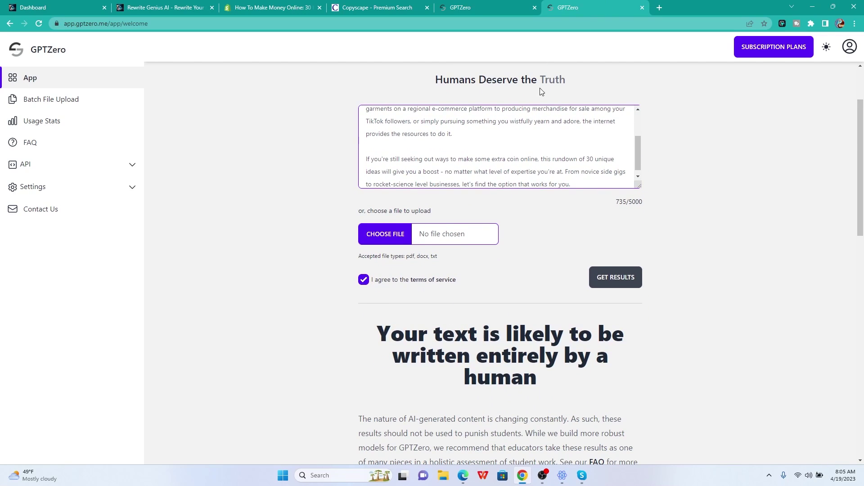
Close both GPTZero tabs and return to Rewrite Genius.
{"action": "left_click", "coordinate": [642, 8]}
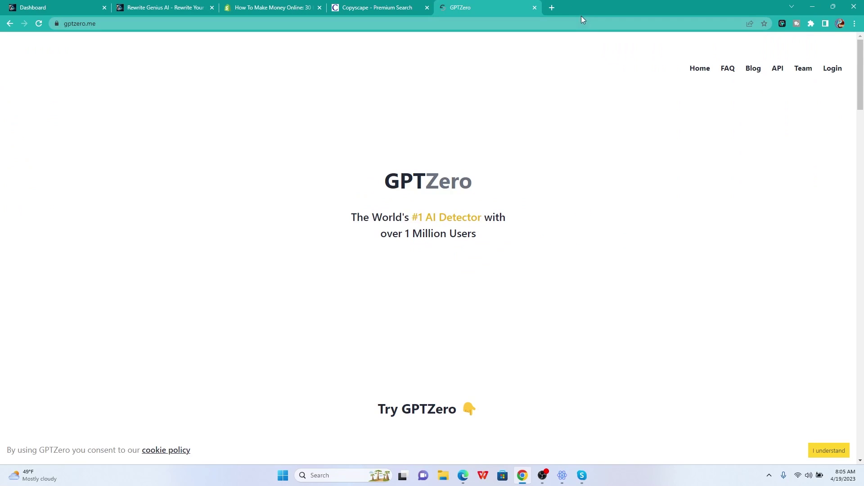
{"action": "left_click", "coordinate": [535, 8]}
{"action": "left_click", "coordinate": [270, 8]}
{"action": "left_click", "coordinate": [162, 8]}
Return to the rewriter dashboard showing the 122-word source beside its 128-word rewrite.
{"action": "left_click", "coordinate": [108, 4]}
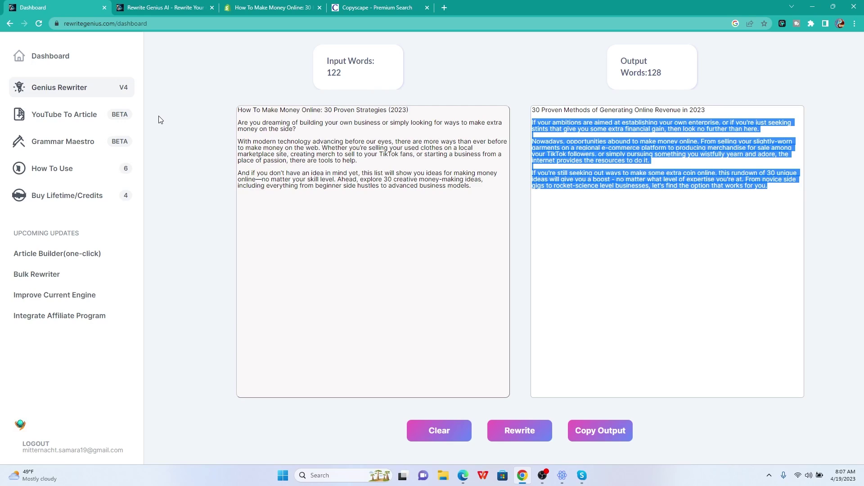
Deselect the rewritten output text by clicking in the input box.
{"action": "left_click", "coordinate": [327, 189]}
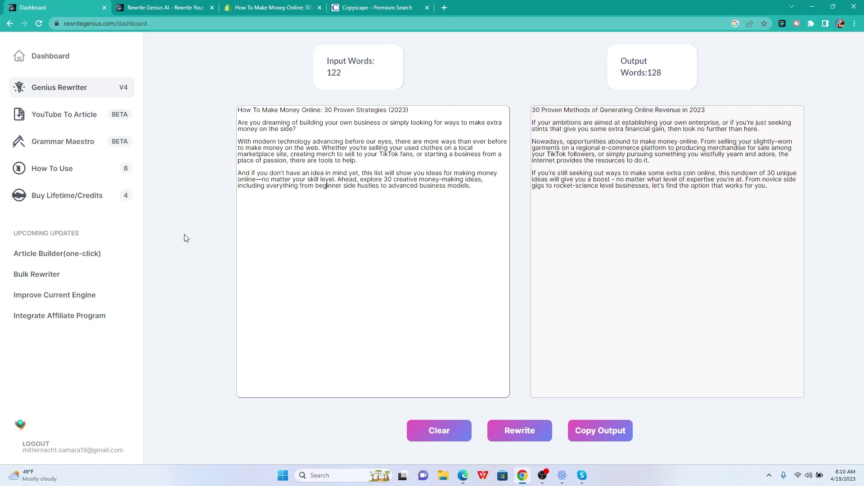
Open the YouTube To Article tool, its caption and article boxes both at 0 words.
{"action": "left_click", "coordinate": [77, 119]}
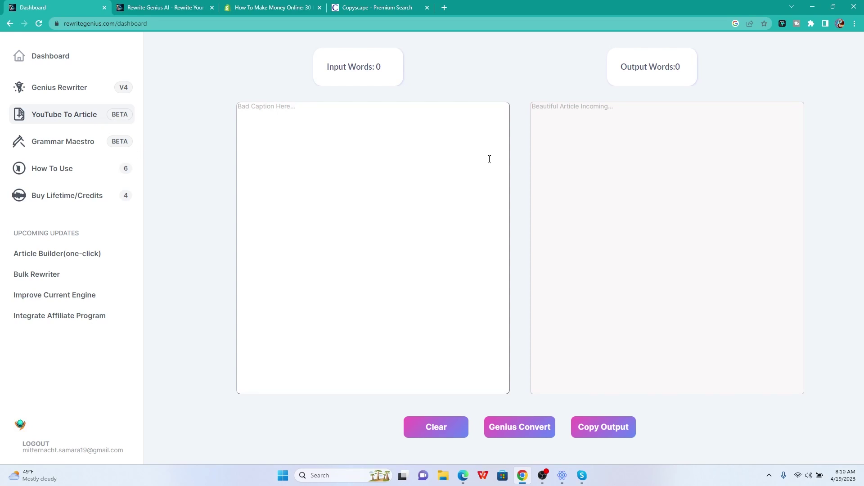
Open YouTube in a new browser tab.
{"action": "left_click", "coordinate": [447, 7]}
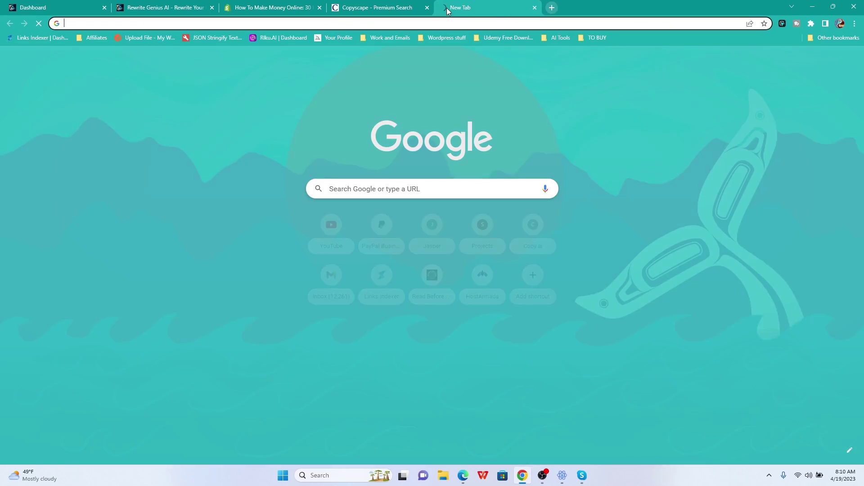
{"action": "type", "text": "yo"}
{"action": "key", "text": "Return"}
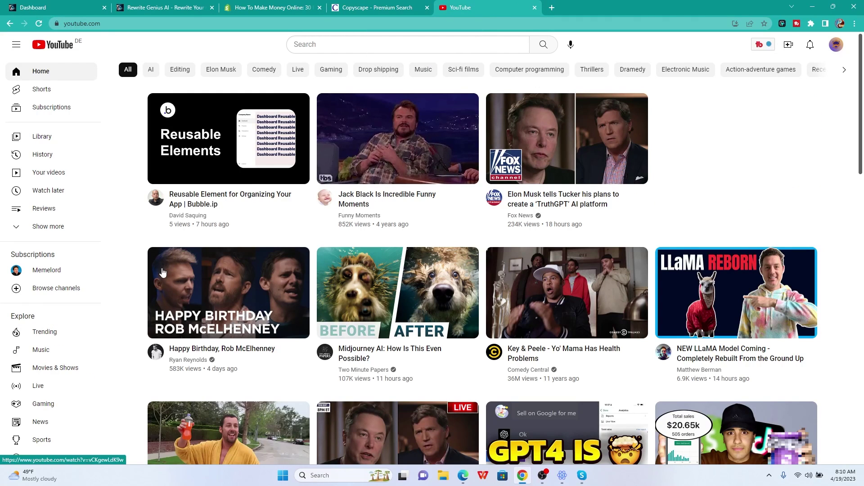
Filter the YouTube home feed to AI videos and browse the results.
{"action": "mouse_move", "coordinate": [148, 270]}
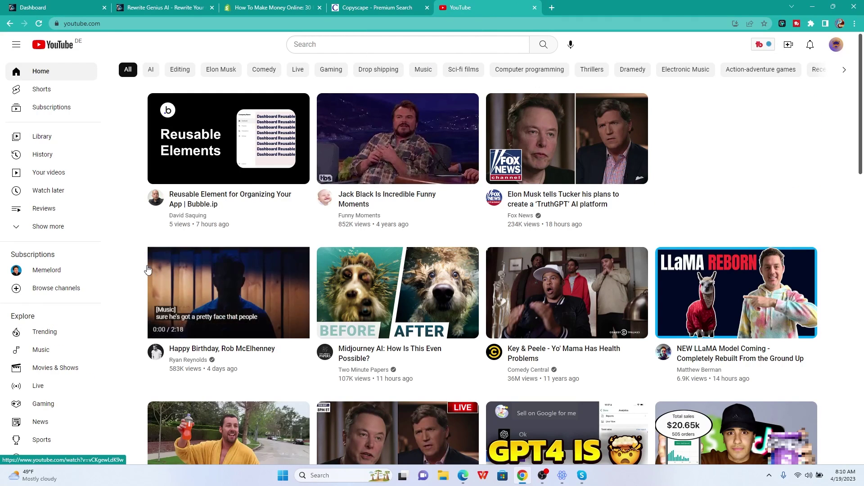
{"action": "left_click", "coordinate": [152, 71]}
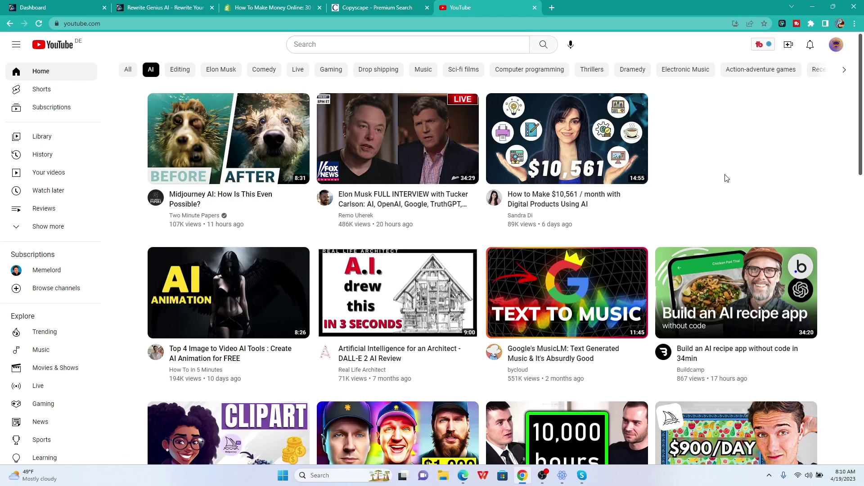
{"action": "scroll", "coordinate": [725, 176], "scroll_direction": "down", "scroll_amount": 2}
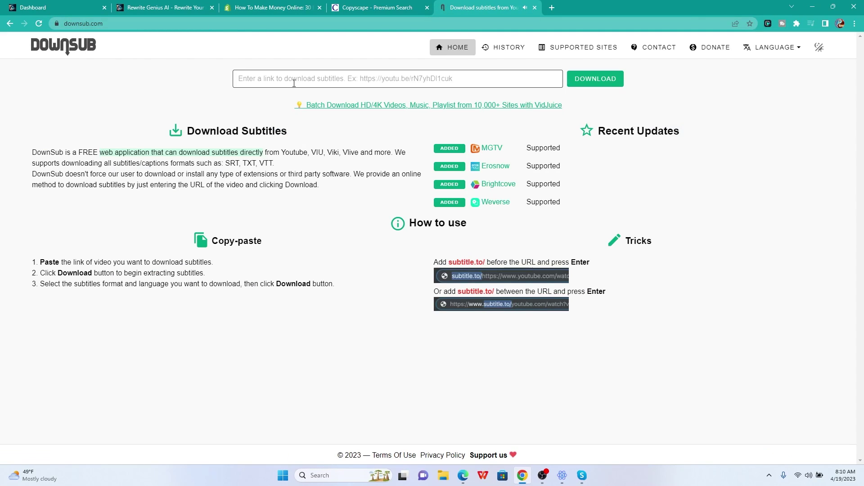
Paste the AI side hustle video's YouTube link into DownSub and fetch its subtitles.
{"action": "left_click", "coordinate": [293, 79]}
{"action": "type", "text": "https://www.youtube.com/watch?v=WI17eil76TE"}
{"action": "key", "text": "Return"}
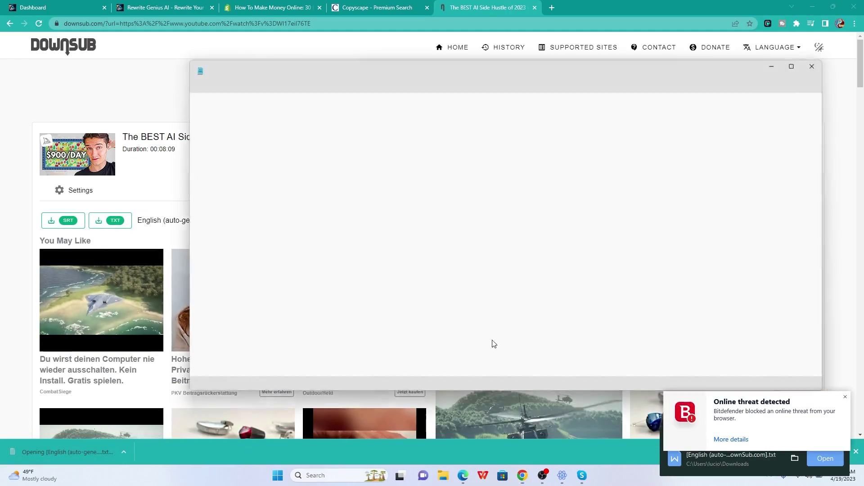
Scroll through the caption transcript in Notepad and select all of it.
{"action": "scroll", "coordinate": [830, 113], "scroll_direction": "down", "scroll_amount": 2}
{"action": "scroll", "coordinate": [830, 113], "scroll_direction": "down", "scroll_amount": 2}
{"action": "scroll", "coordinate": [623, 183], "scroll_direction": "down", "scroll_amount": 12}
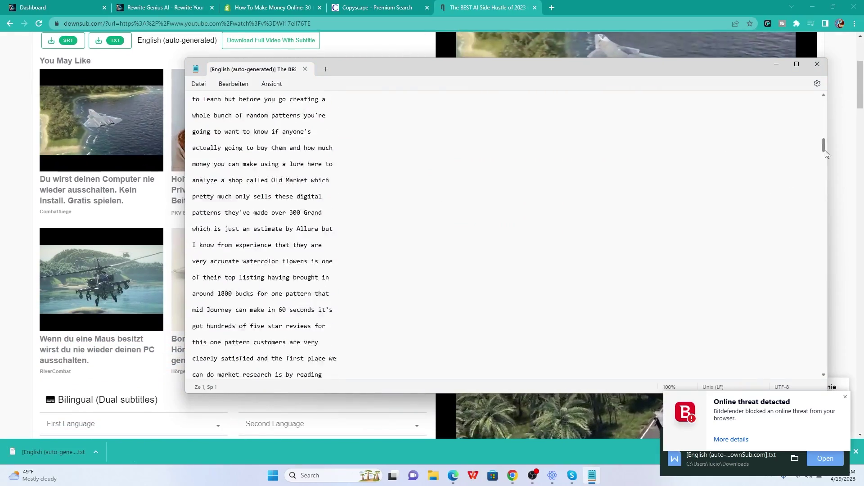
{"action": "left_click_drag", "start_coordinate": [827, 154], "coordinate": [817, 102]}
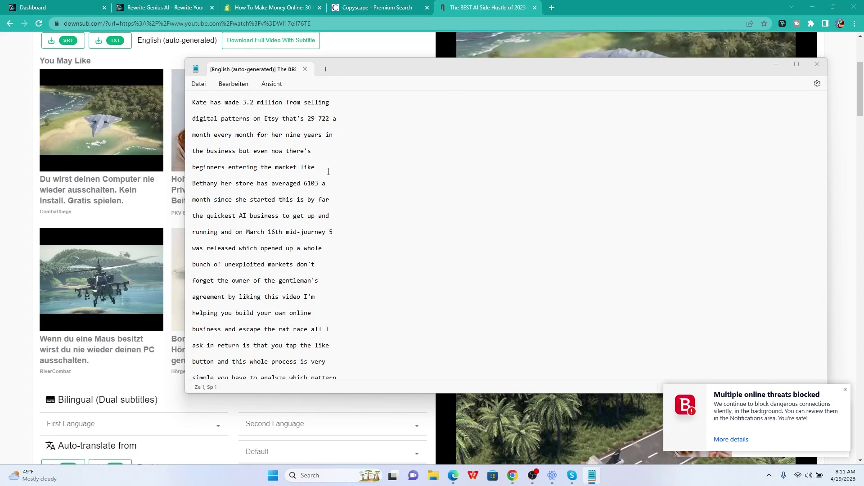
{"action": "scroll", "coordinate": [417, 210], "scroll_direction": "down", "scroll_amount": 18}
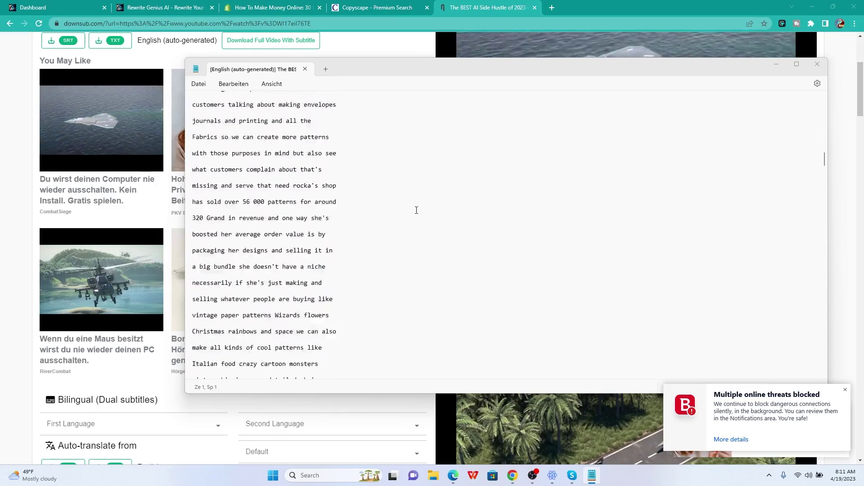
{"action": "scroll", "coordinate": [396, 219], "scroll_direction": "down", "scroll_amount": 10}
{"action": "key", "text": "ctrl+a"}
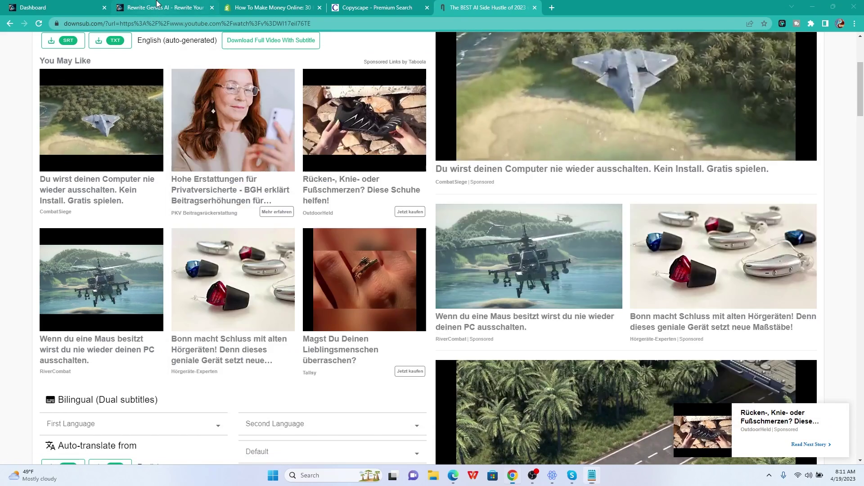
Paste the 2091-word transcript into the YouTube To Article caption box, then view the dashboard limits.
{"action": "left_click", "coordinate": [118, 5]}
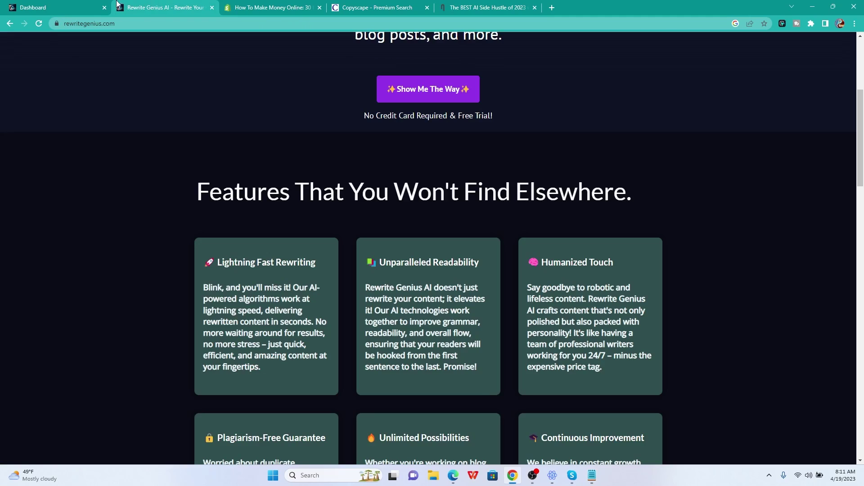
{"action": "key", "text": "ctrl+Page_Up"}
{"action": "left_click", "coordinate": [330, 179]}
{"action": "key", "text": "ctrl+v"}
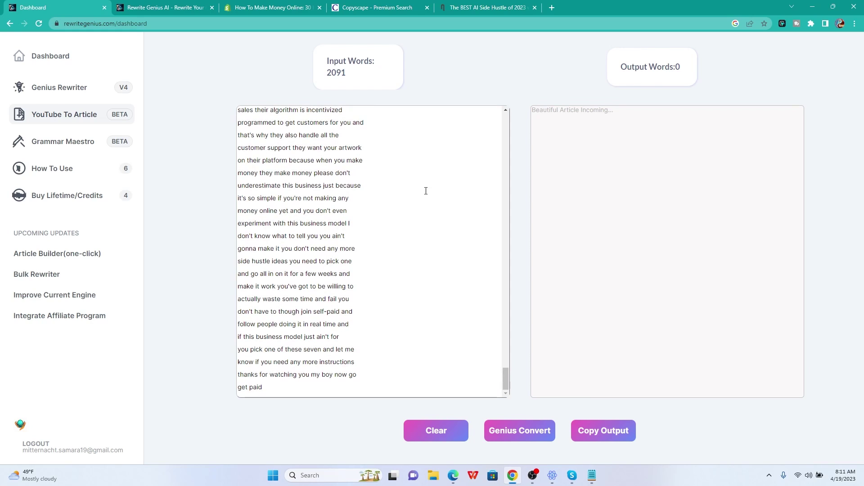
{"action": "left_click_drag", "start_coordinate": [505, 378], "coordinate": [498, 73]}
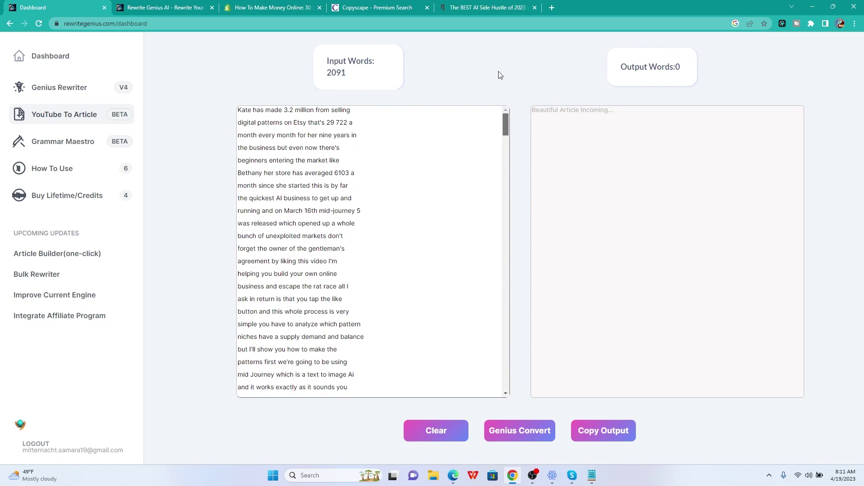
{"action": "left_click", "coordinate": [119, 54]}
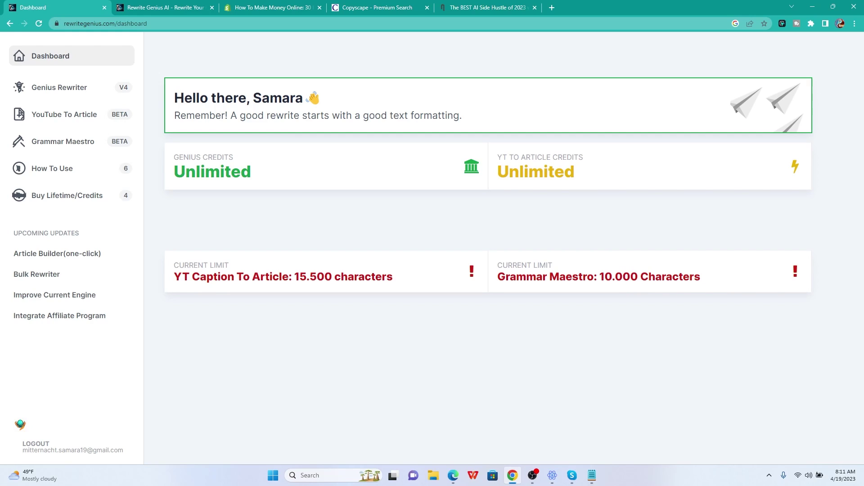
Reopen YouTube To Article with the 2091-word transcript and run Genius Convert.
{"action": "left_click", "coordinate": [67, 115]}
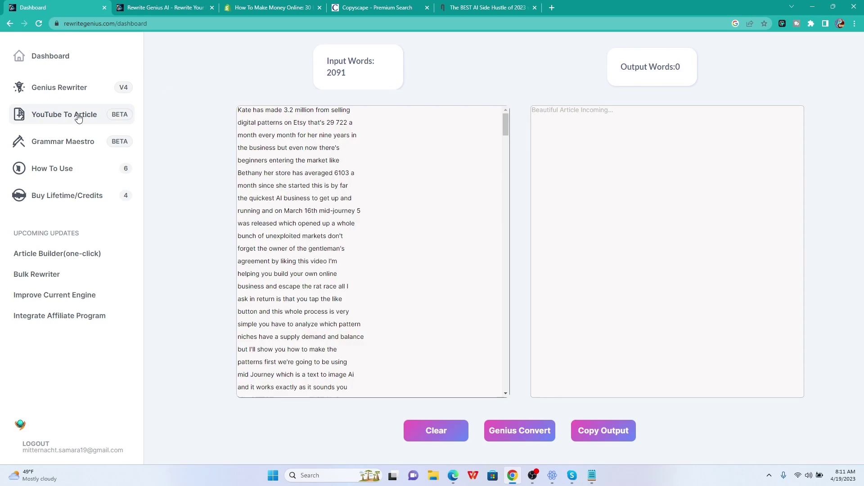
{"action": "left_click", "coordinate": [528, 437]}
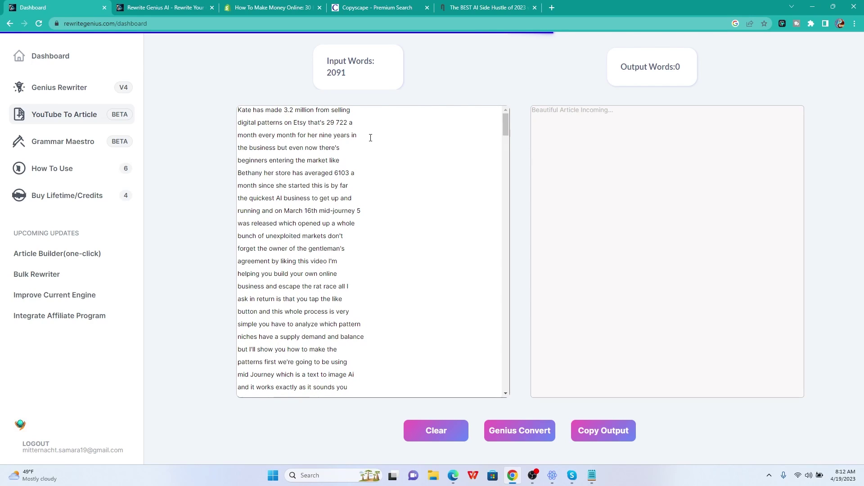
Look over the How To Use tips and the intro rewriter, then view the 446-word Etsy article.
{"action": "left_click", "coordinate": [68, 170]}
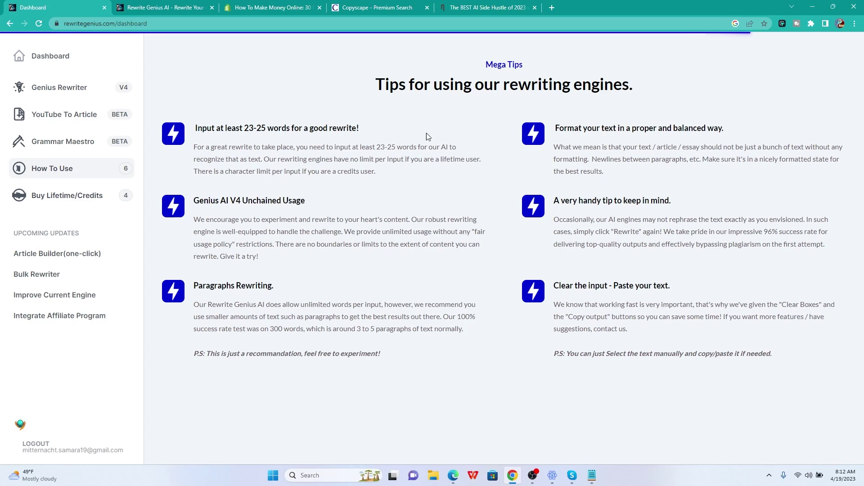
{"action": "left_click", "coordinate": [110, 97]}
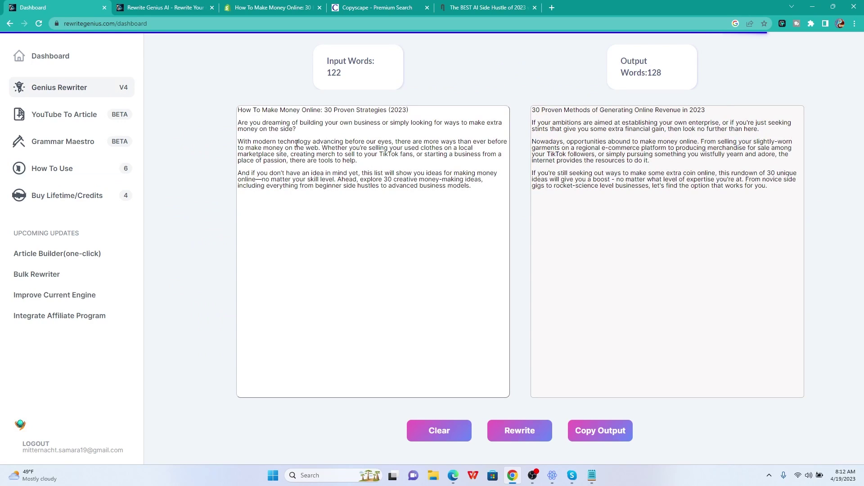
{"action": "left_click", "coordinate": [314, 142]}
{"action": "left_click", "coordinate": [305, 130]}
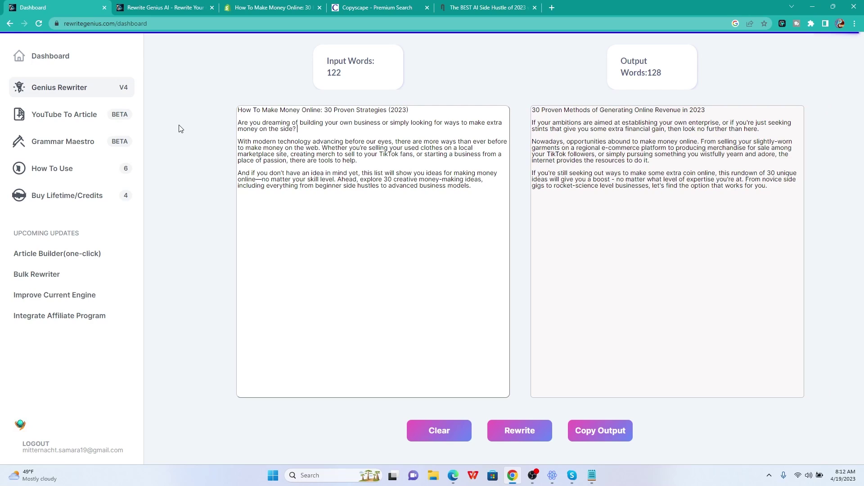
{"action": "left_click", "coordinate": [70, 166]}
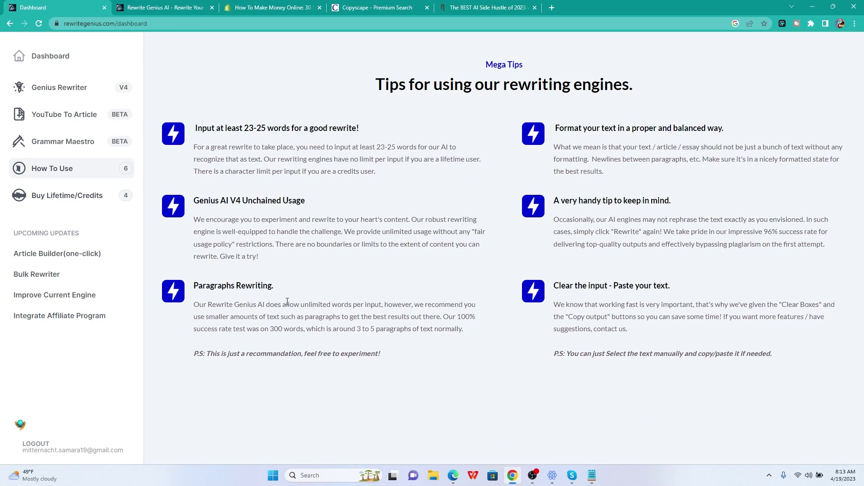
{"action": "left_click", "coordinate": [71, 122]}
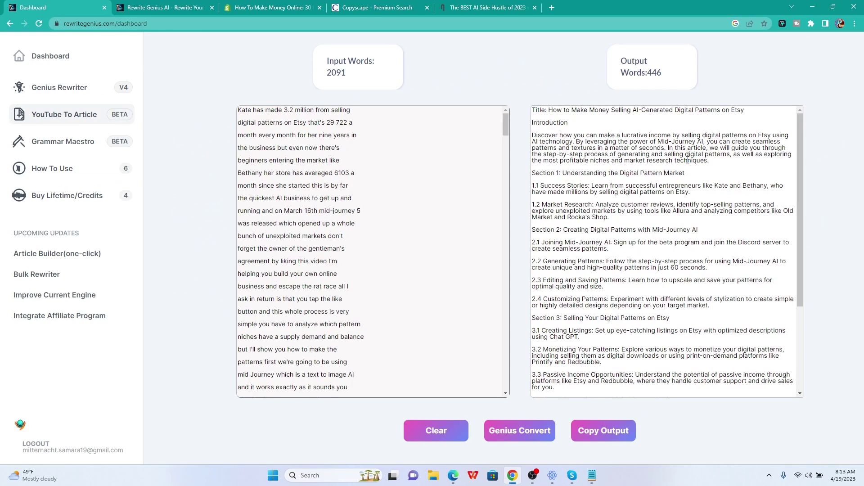
{"action": "scroll", "coordinate": [687, 160], "scroll_direction": "down", "scroll_amount": 3}
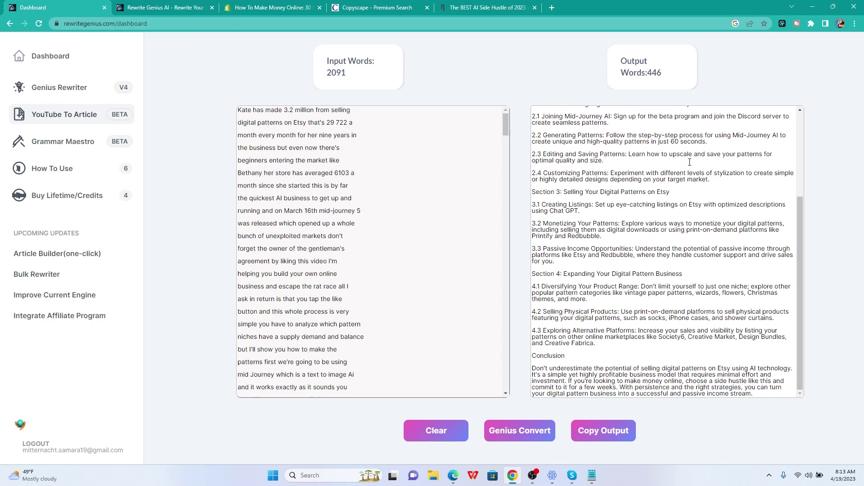
{"action": "scroll", "coordinate": [689, 163], "scroll_direction": "up", "scroll_amount": 3}
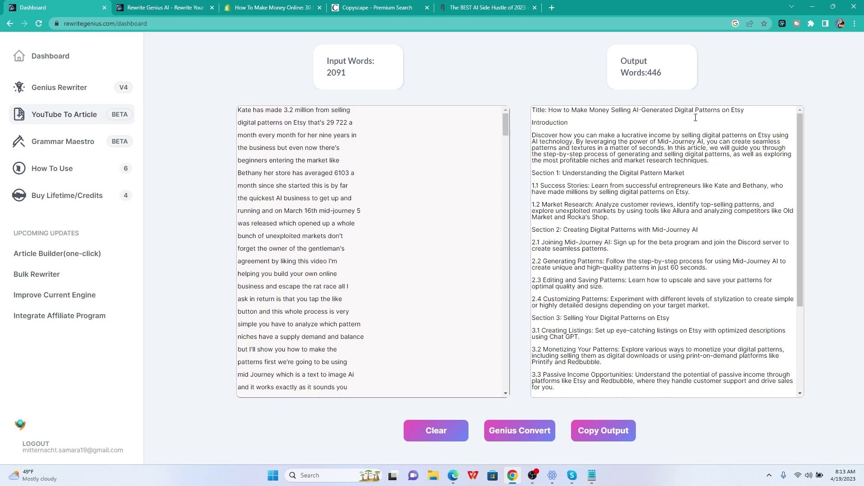
{"action": "scroll", "coordinate": [676, 231], "scroll_direction": "down", "scroll_amount": 3}
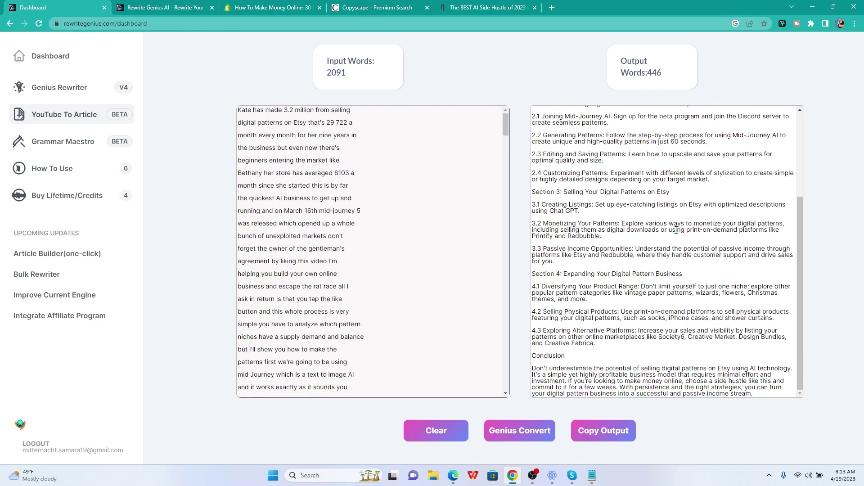
{"action": "scroll", "coordinate": [676, 231], "scroll_direction": "up", "scroll_amount": 3}
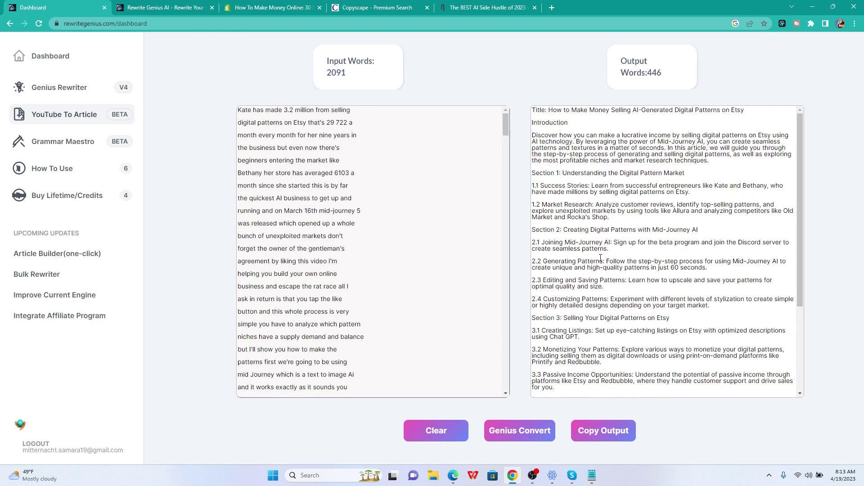
{"action": "scroll", "coordinate": [585, 253], "scroll_direction": "down", "scroll_amount": 3}
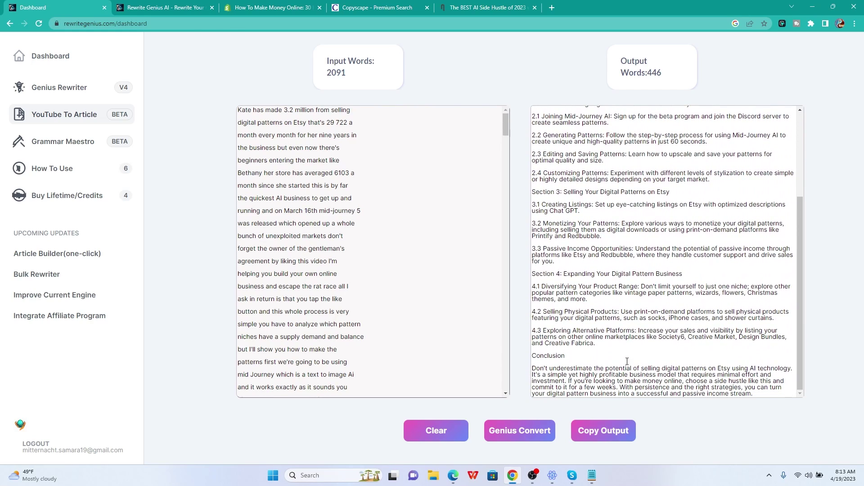
{"action": "scroll", "coordinate": [657, 288], "scroll_direction": "up", "scroll_amount": 3}
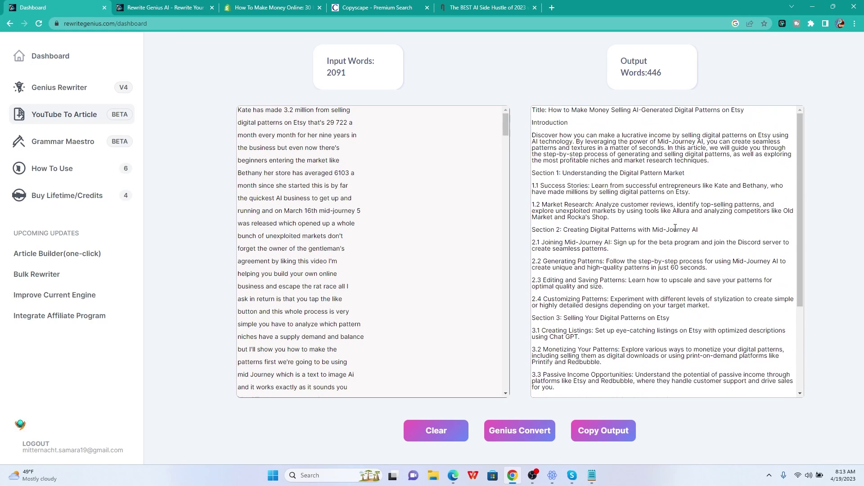
{"action": "left_click", "coordinate": [676, 228]}
{"action": "key", "text": "ctrl+a"}
{"action": "left_click", "coordinate": [812, 81]}
{"action": "scroll", "coordinate": [626, 225], "scroll_direction": "down", "scroll_amount": 3}
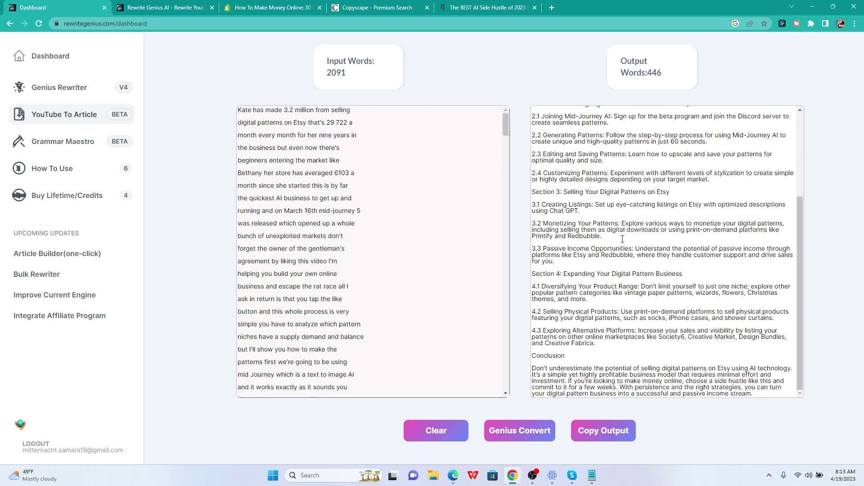
{"action": "left_click", "coordinate": [89, 207]}
Close the pricing overlay and switch between sidebar tools, ending on the Genius Rewriter page.
{"action": "left_click", "coordinate": [58, 129]}
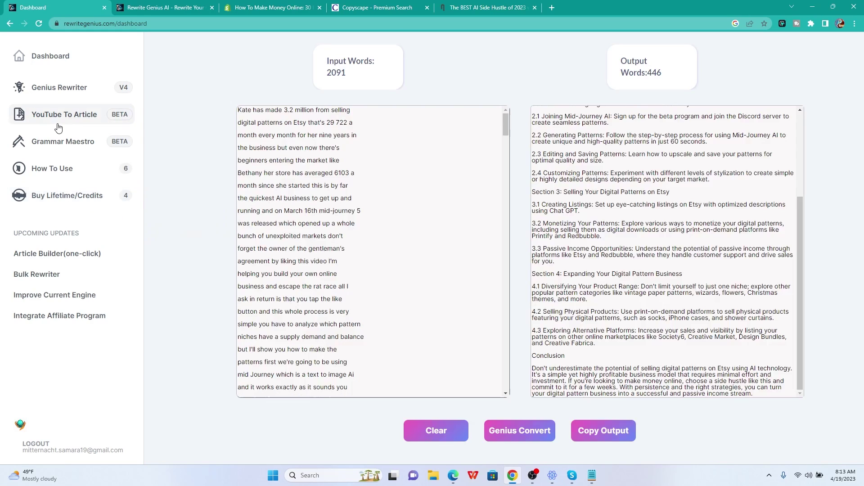
{"action": "left_click", "coordinate": [63, 93]}
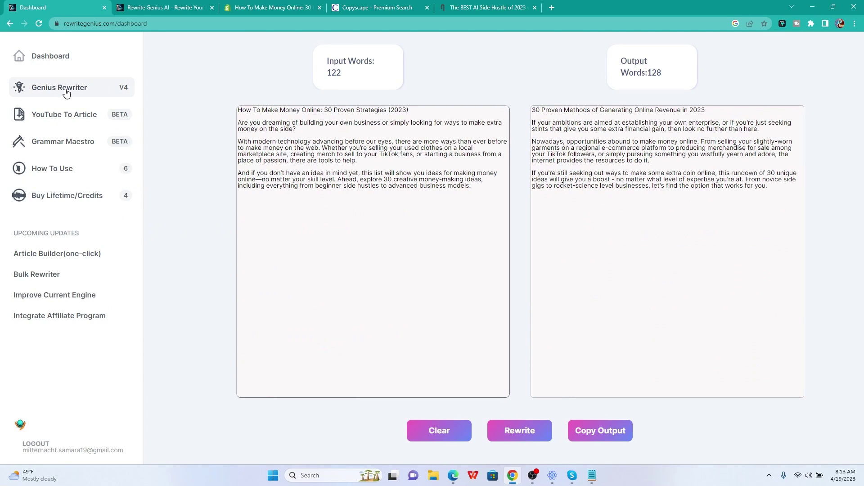
{"action": "left_click", "coordinate": [89, 144]}
{"action": "left_click", "coordinate": [92, 91]}
{"action": "left_click", "coordinate": [90, 142]}
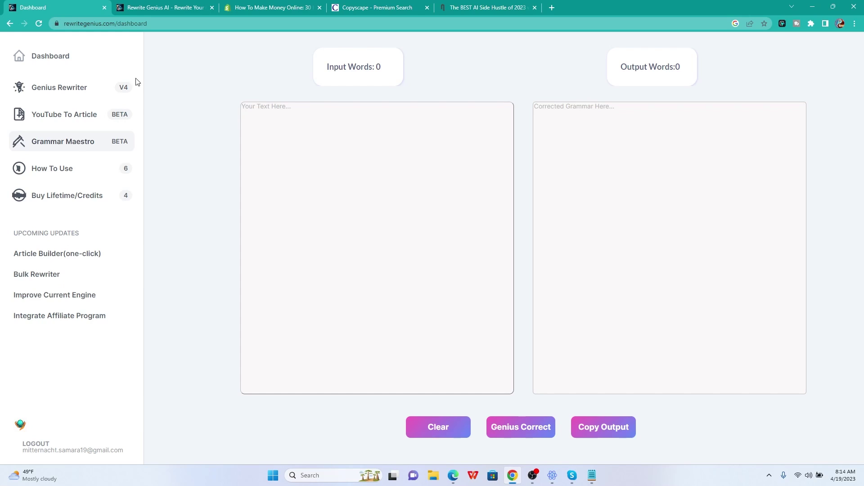
{"action": "left_click", "coordinate": [72, 114]}
{"action": "left_click", "coordinate": [71, 97]}
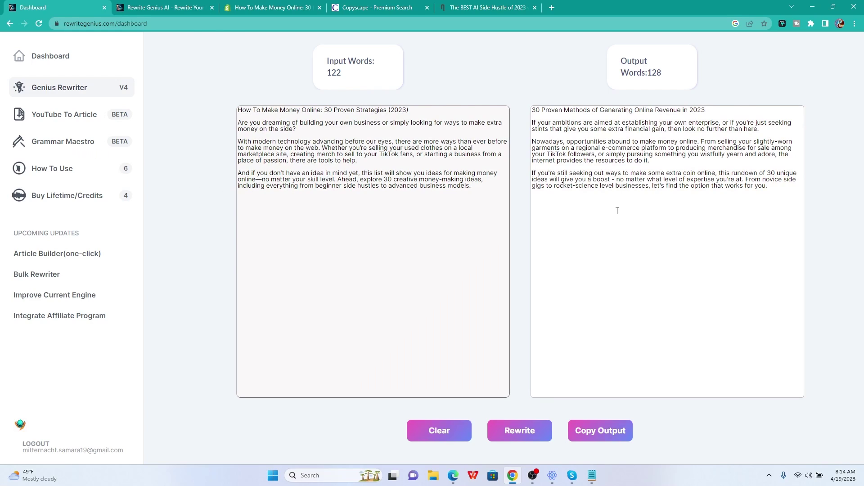
Paste the 128-word rewritten intro into Grammar Maestro and run Genius Correct.
{"action": "left_click", "coordinate": [107, 143]}
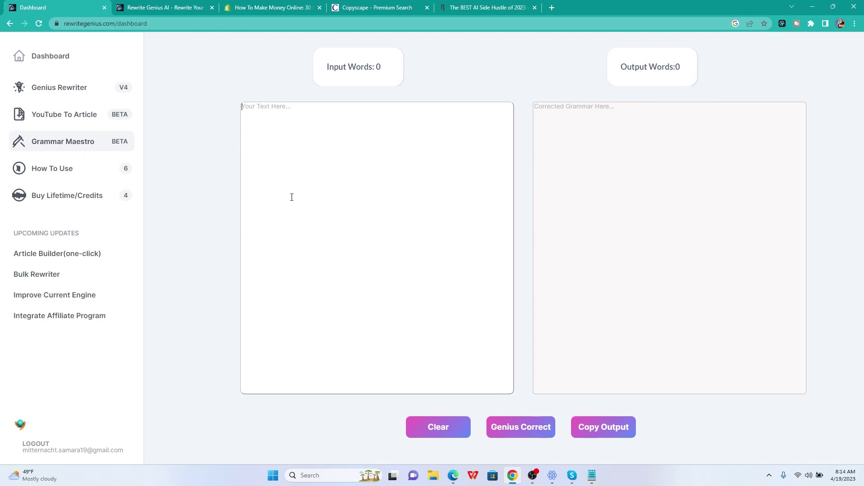
{"action": "type", "text": "30 Proven Methods of Generating Online Revenue in 2023  If your ambitions are aimed at establishing your own enterprise, or if you're just seeking stints that give you some extra financial gain, then look no further than here.  Nowadays, opportunities abound to make money online. From selling your slightly-worn garments on a regional e-commerce platform to producing merchandise for sale among your TikTok followers, or simply pursuing something you wistfully yearn and adore, the internet provides the resources to do it.  If you're still seeking out ways to make some extra coin online, this rundown of 30 unique ideas will give you a boost - no matter what level of expertise you're at. From novice side gigs to rocket-science level businesses, let's find the option that works for you."}
{"action": "left_click", "coordinate": [521, 426]}
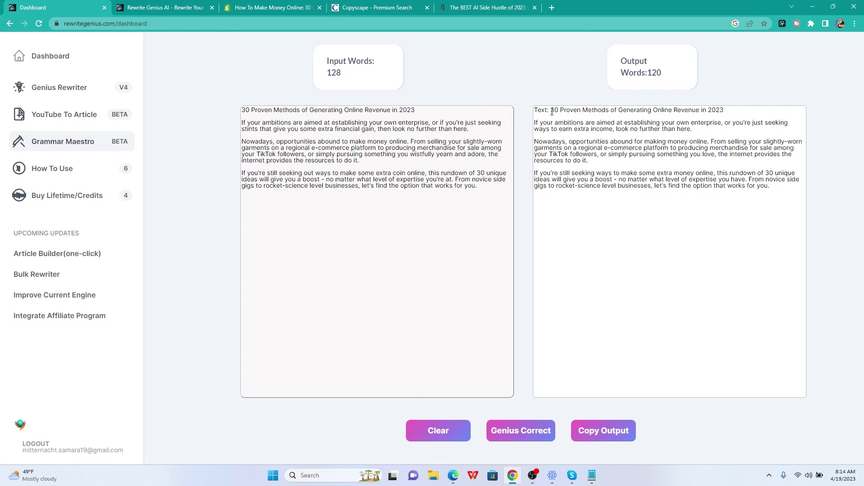
Select and deselect passages of the 120-word corrected output to review it.
{"action": "left_click_drag", "start_coordinate": [552, 110], "coordinate": [709, 164]}
{"action": "left_click", "coordinate": [658, 141]}
{"action": "left_click_drag", "start_coordinate": [771, 189], "coordinate": [510, 121]}
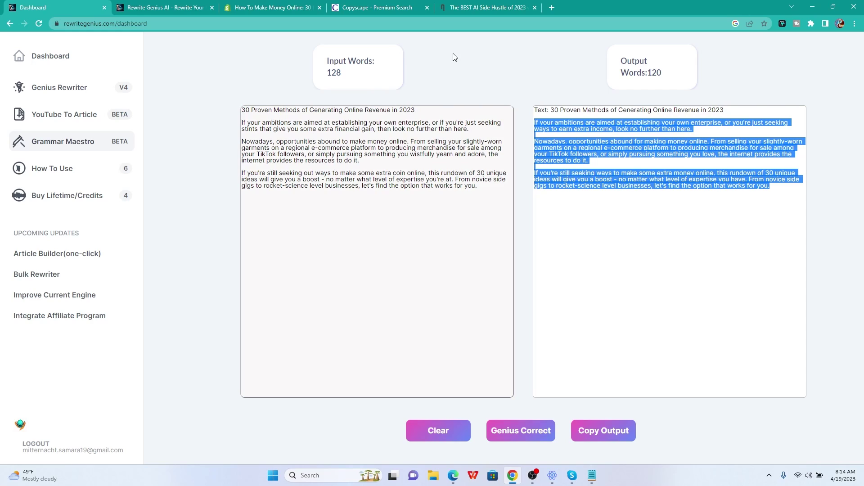
{"action": "left_click", "coordinate": [466, 62]}
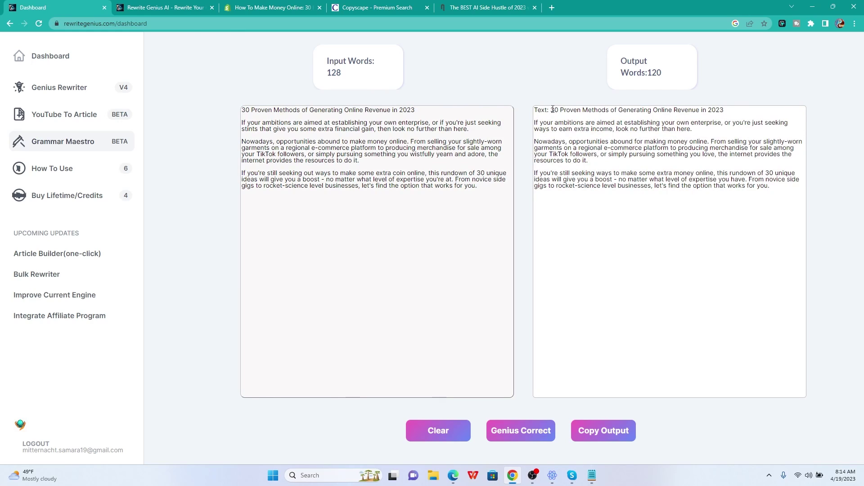
{"action": "left_click_drag", "start_coordinate": [551, 110], "coordinate": [766, 187]}
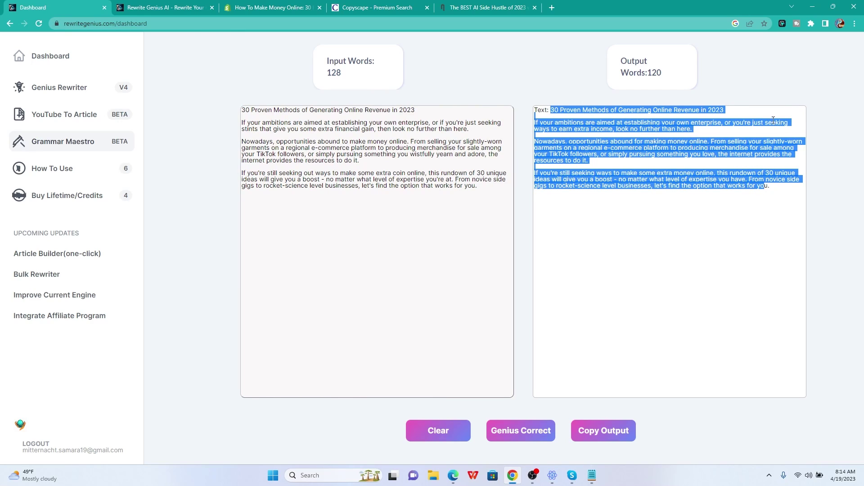
{"action": "left_click", "coordinate": [197, 109]}
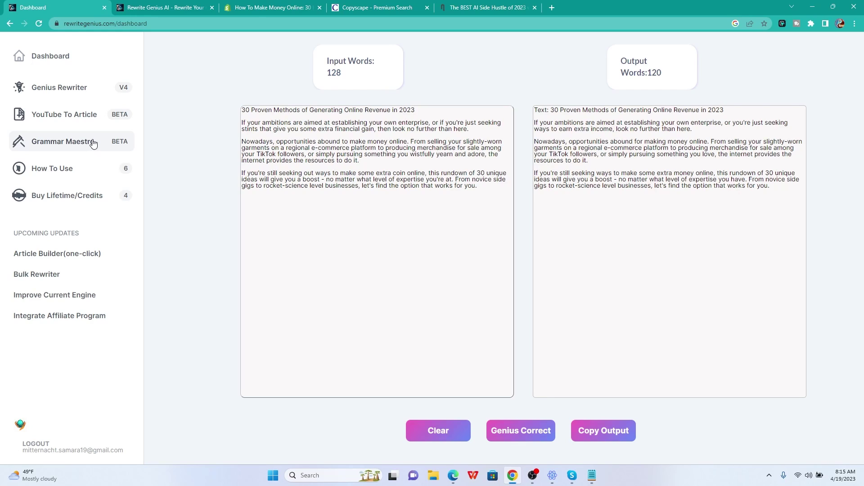
Alternate between Genius Rewriter and YouTube To Article, ending on the 446-word Etsy patterns article.
{"action": "left_click", "coordinate": [78, 88]}
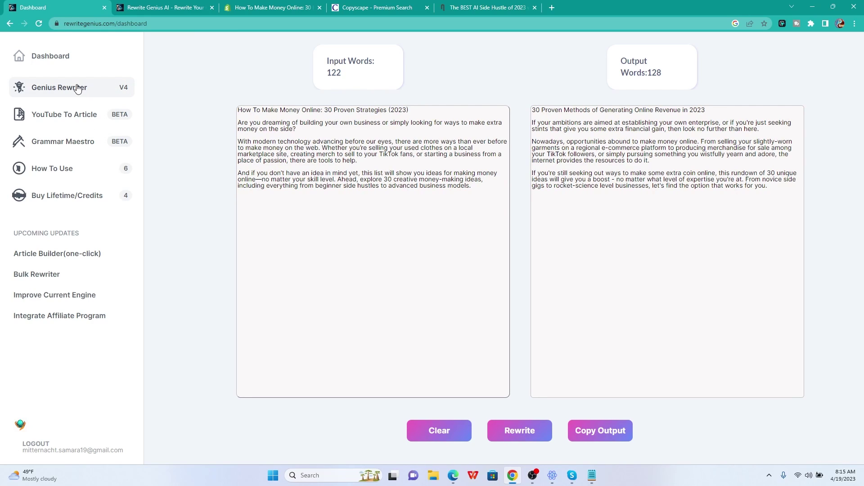
{"action": "left_click", "coordinate": [80, 114]}
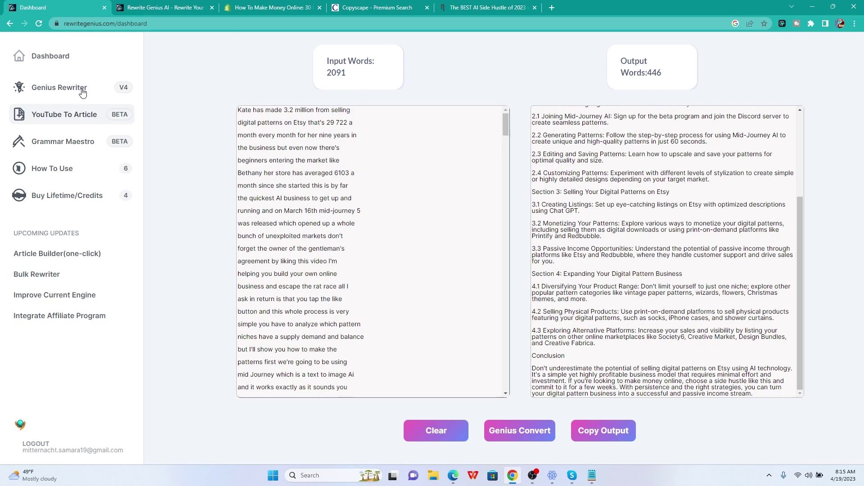
{"action": "left_click", "coordinate": [82, 91]}
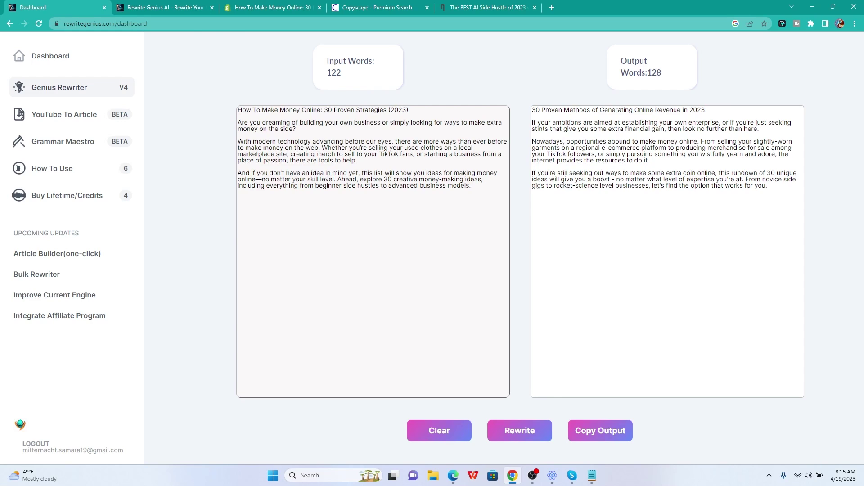
{"action": "left_click", "coordinate": [72, 112]}
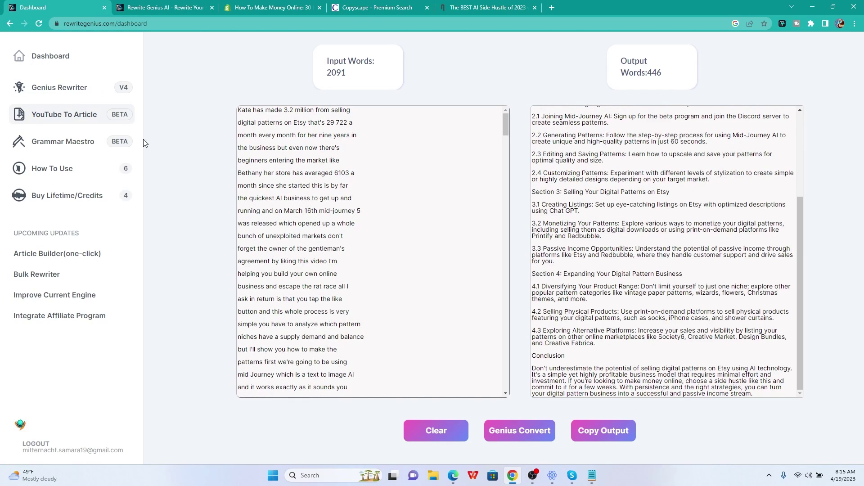